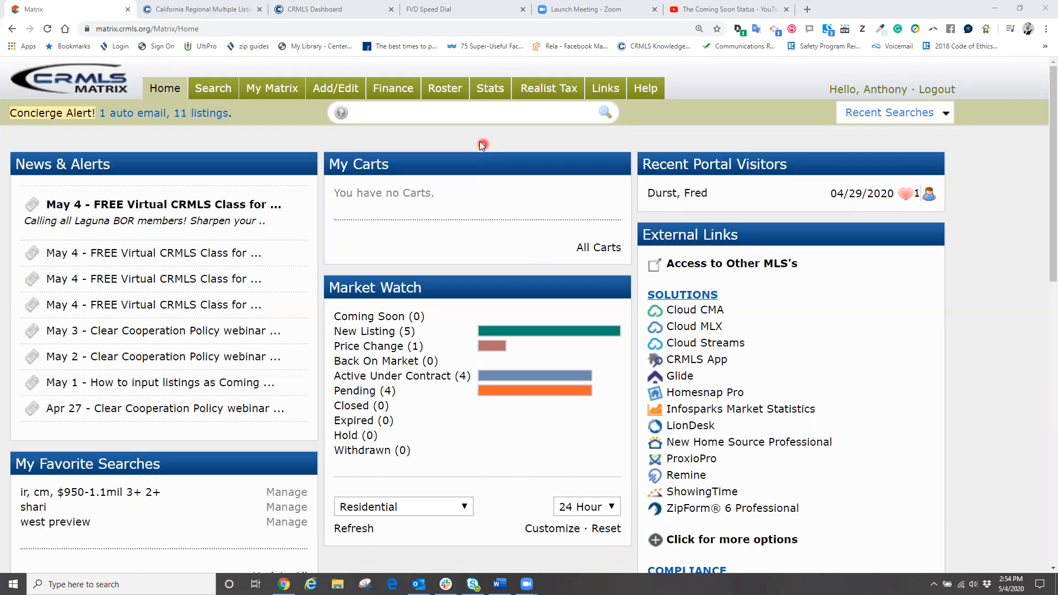
Open the Open House input form for the active Laguna Hills listing from the agent's own inventory.
click(332, 94)
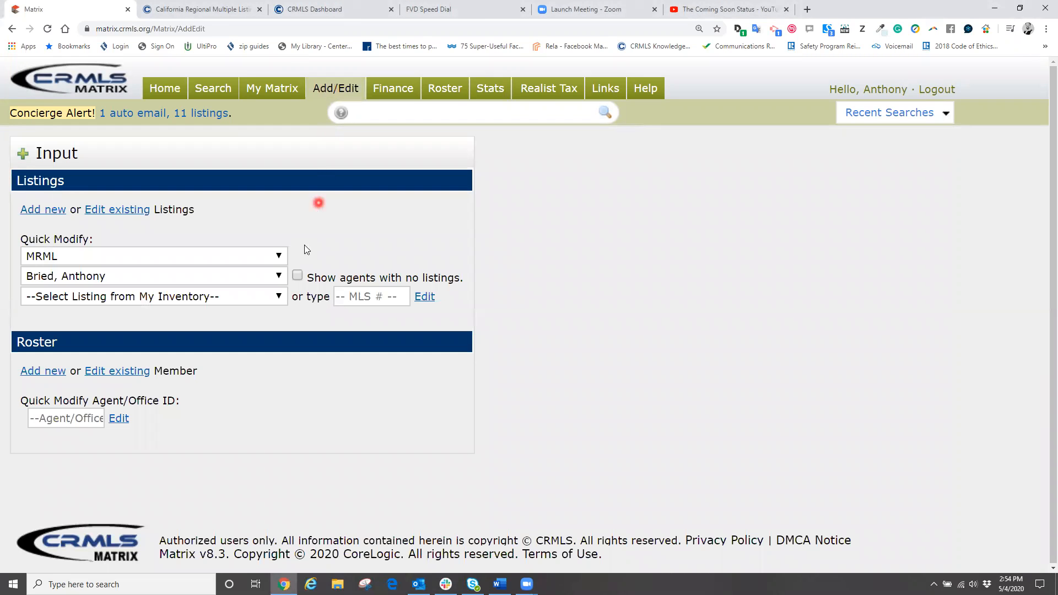
click(274, 296)
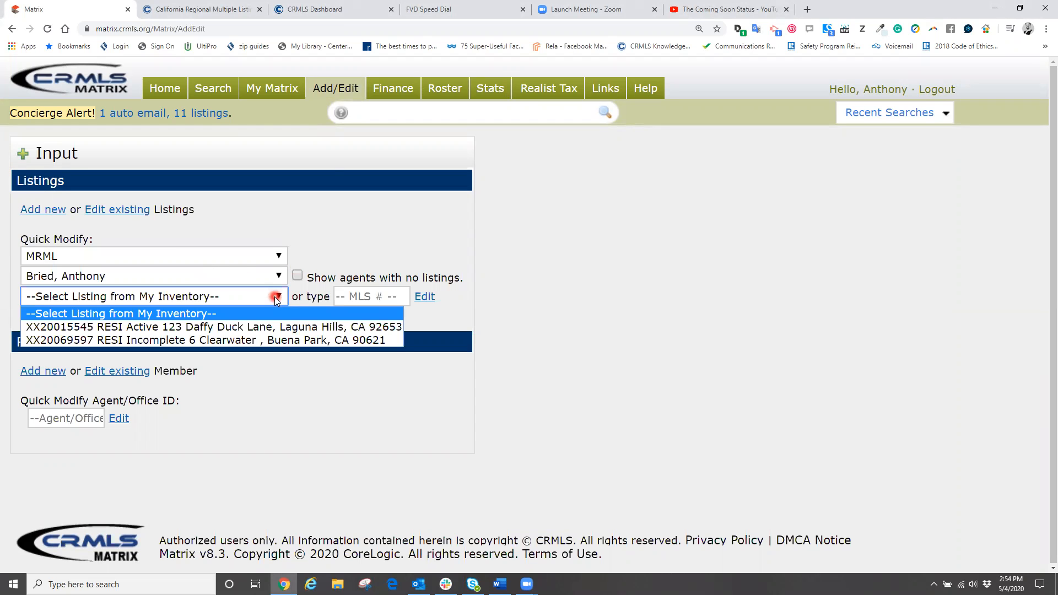
click(243, 329)
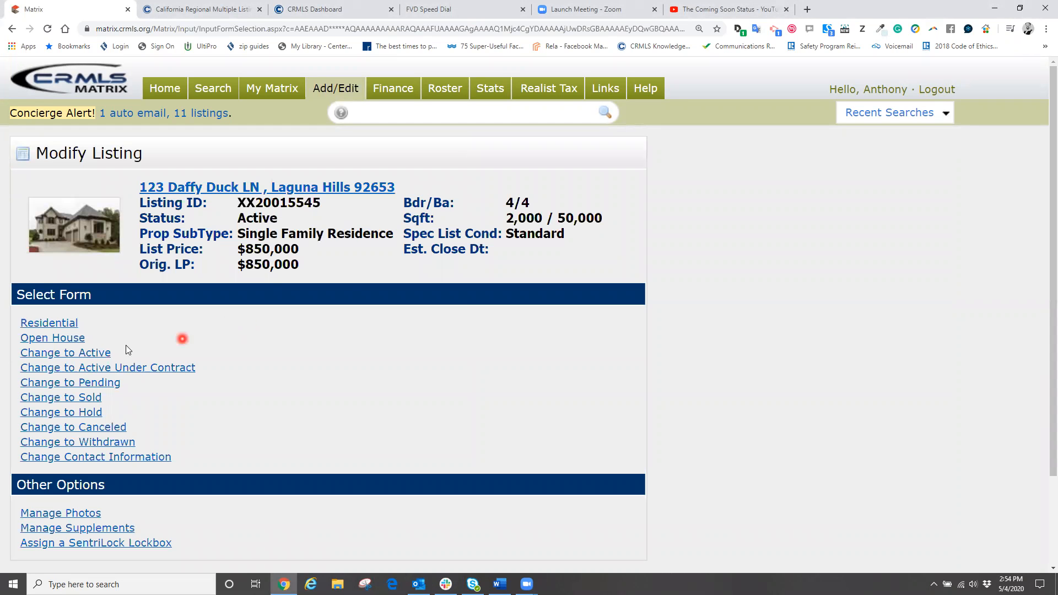
click(69, 340)
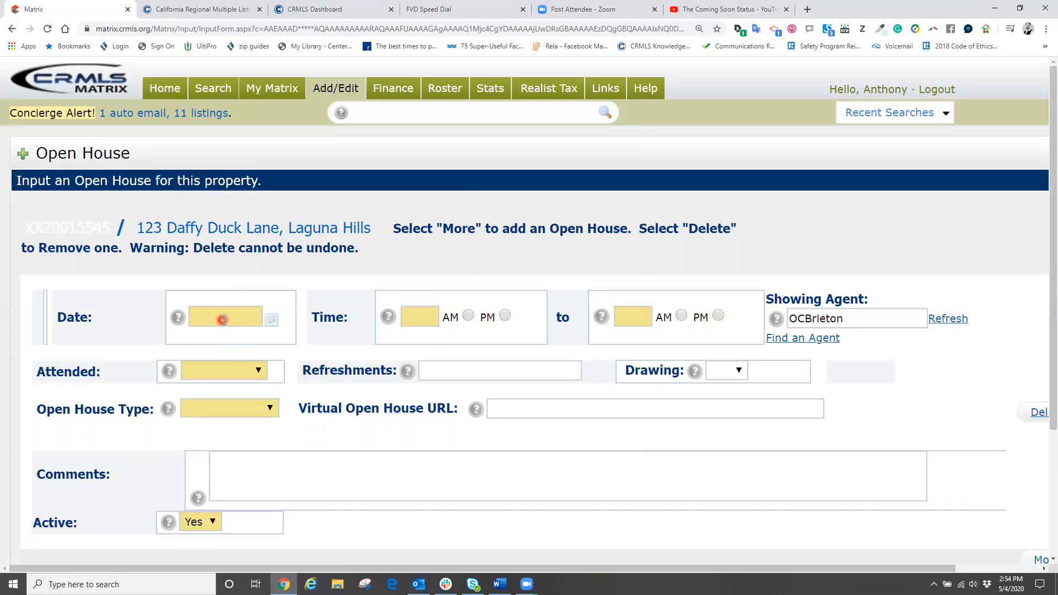
Set the open house date to 05/09/2020.
click(271, 321)
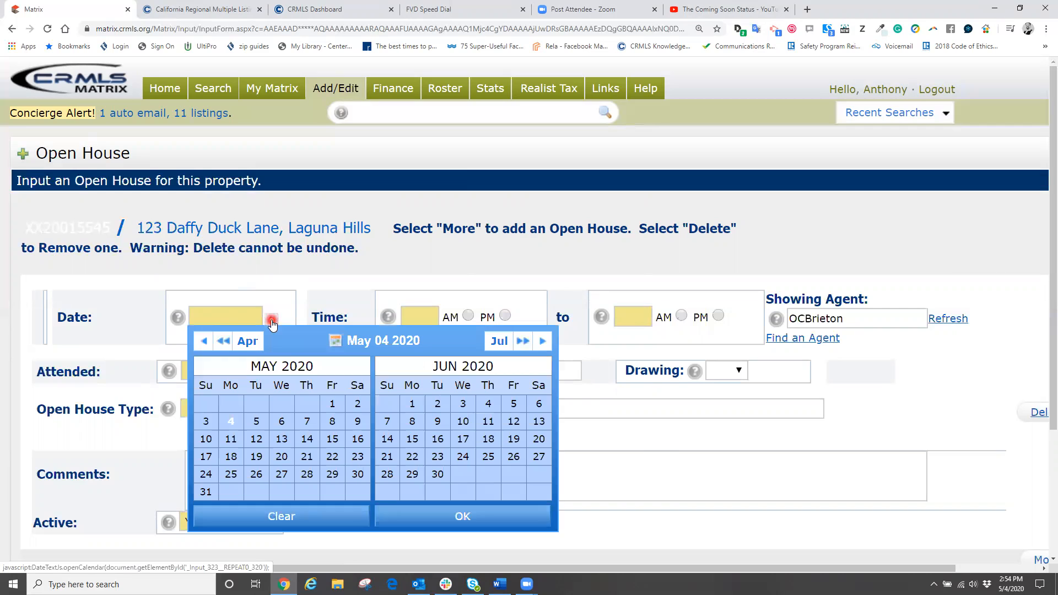
click(357, 423)
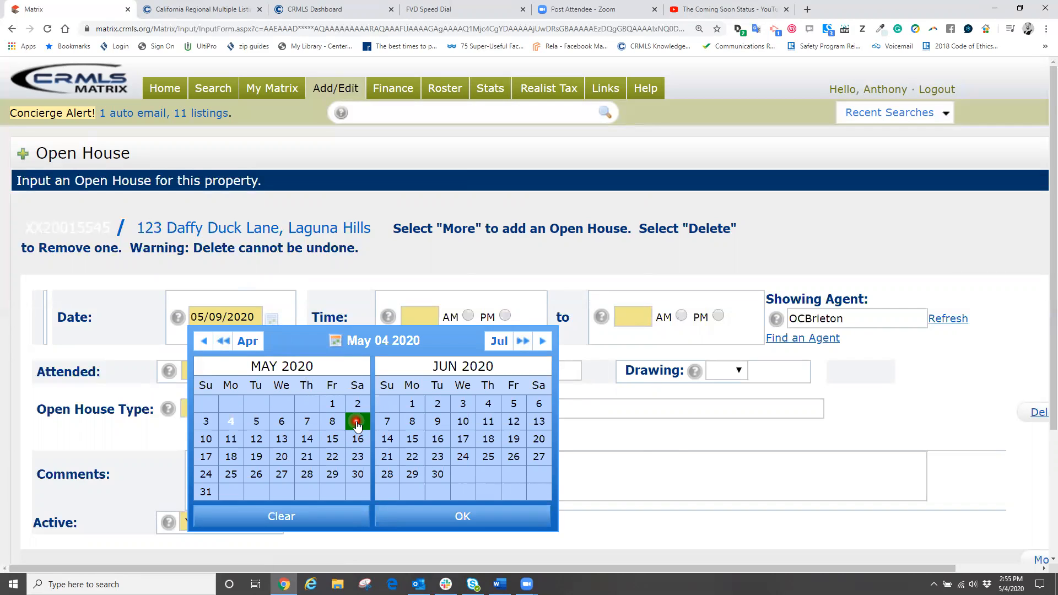
click(463, 274)
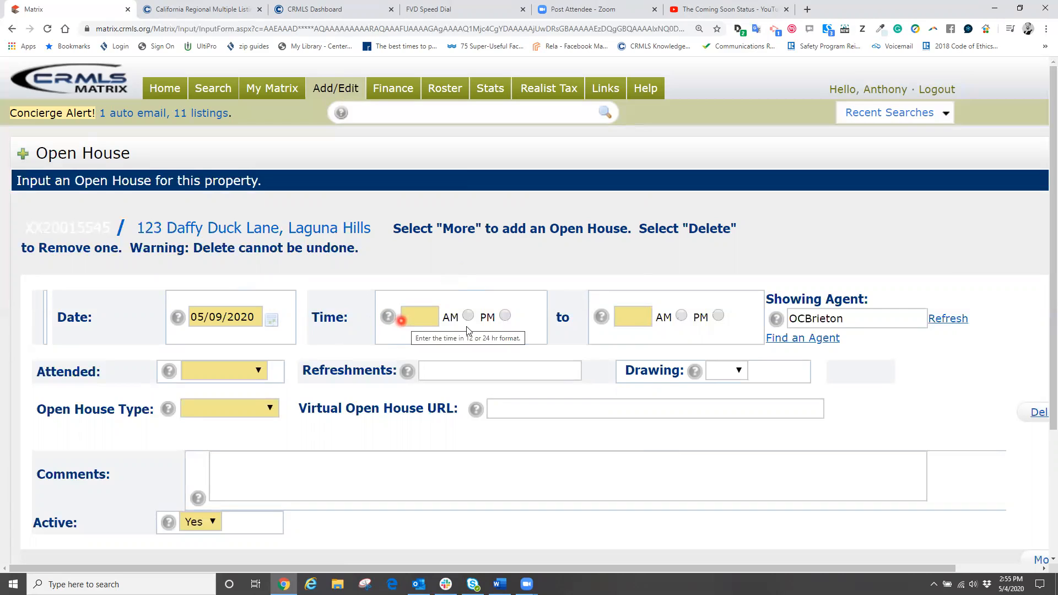
Set the open house time from 10:00 AM to 2:00 PM.
click(411, 315)
text(10:00)
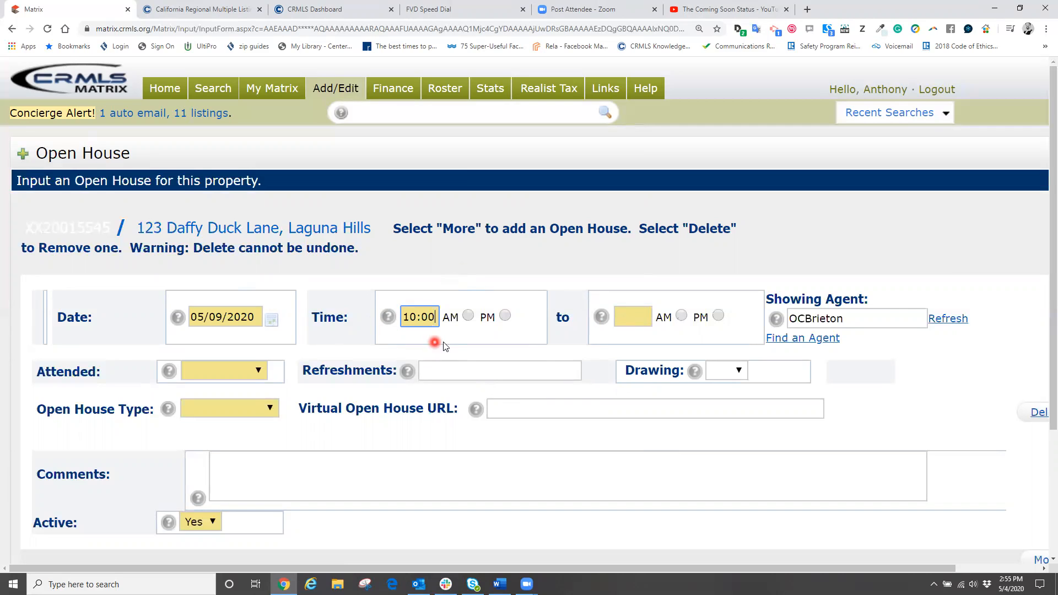
click(467, 316)
click(628, 324)
text(2:00)
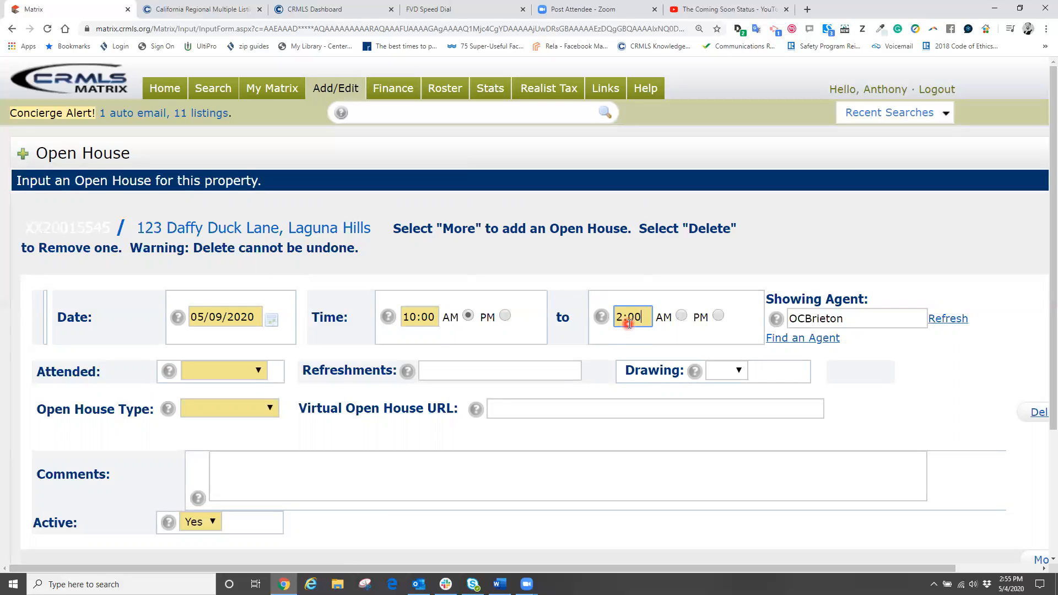
click(718, 316)
Set the open house's Attended value to Agent.
click(259, 372)
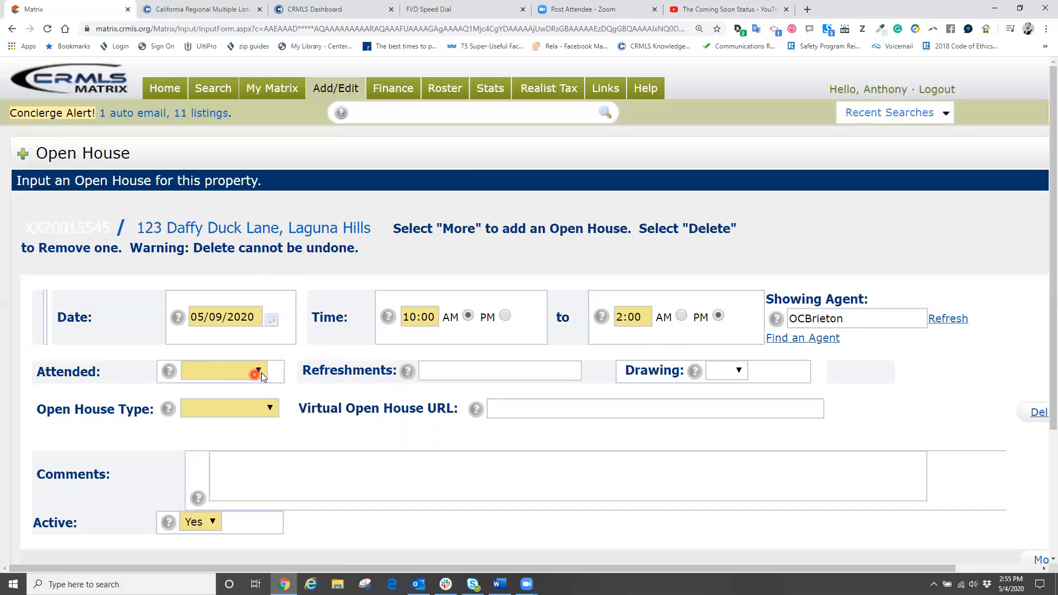
click(235, 416)
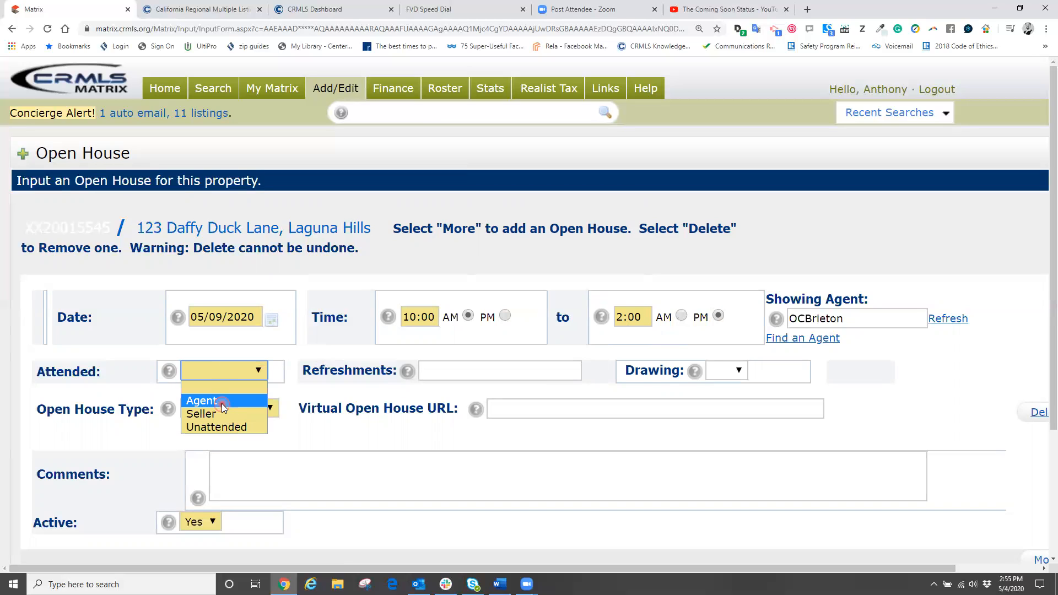
click(224, 399)
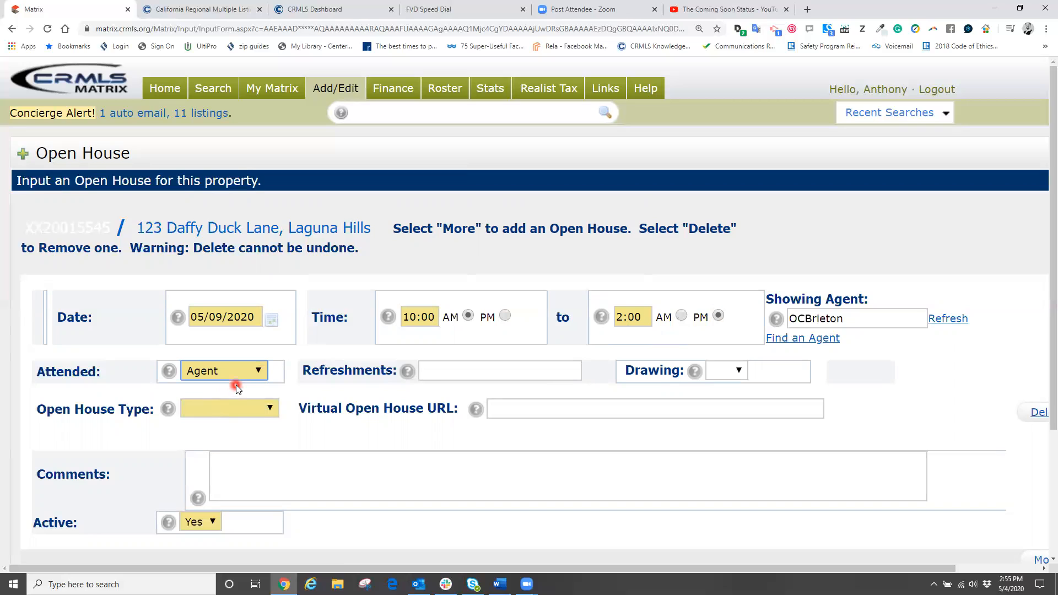
Enter "cookies and Water" as the refreshments, and clear the entry again.
click(453, 373)
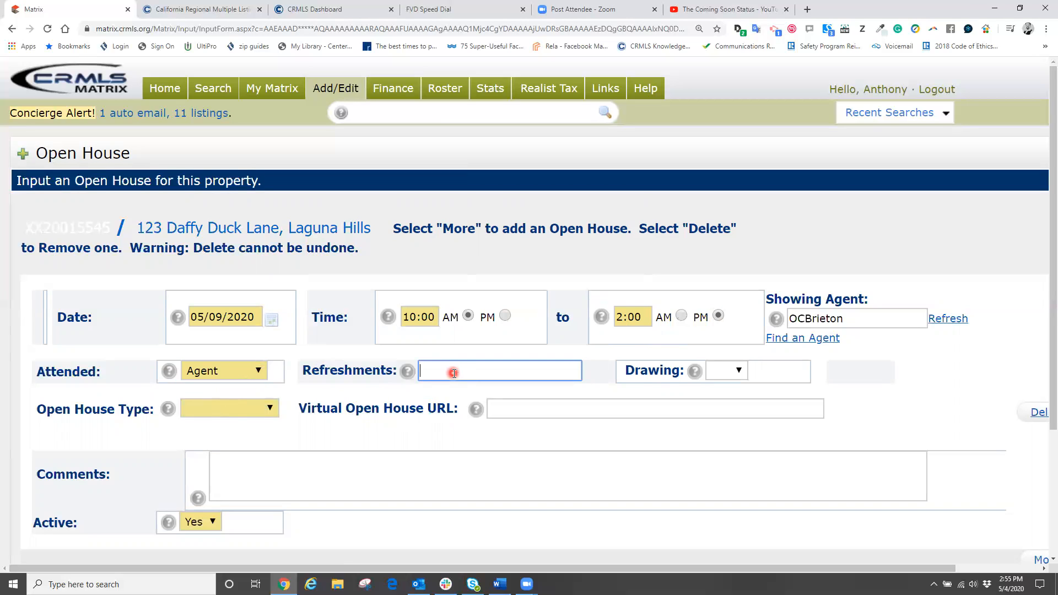
text(cookies and Water)
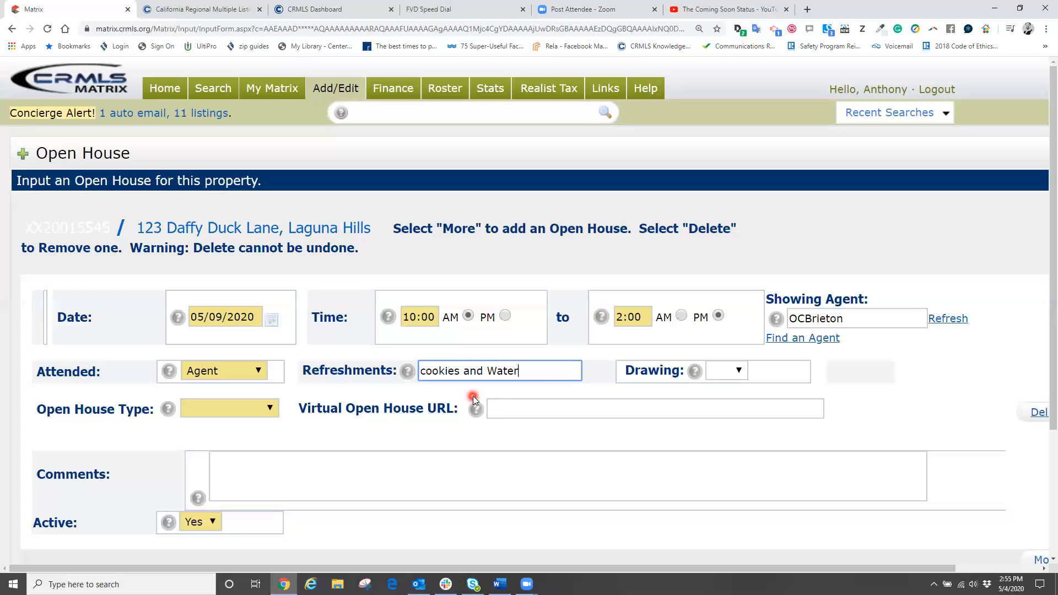
key(BackSpace)
key(BackSpace)
key(BackSpace)
key(BackSpace)
key(BackSpace)
key(BackSpace)
key(BackSpace)
key(BackSpace)
key(BackSpace)
key(BackSpace)
key(BackSpace)
key(BackSpace)
key(BackSpace)
key(BackSpace)
key(BackSpace)
key(BackSpace)
key(BackSpace)
click(742, 374)
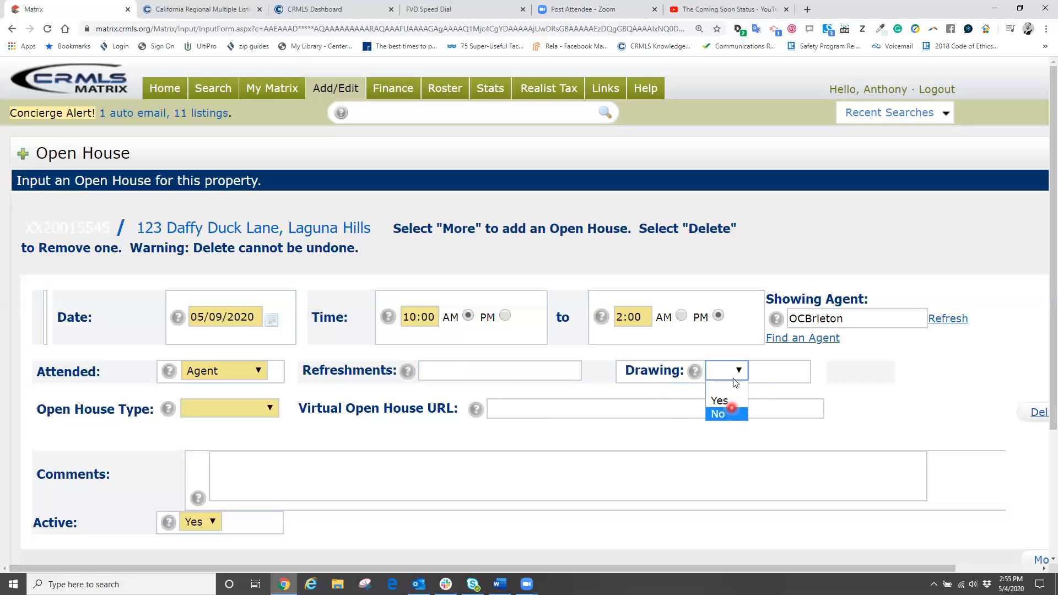
click(794, 389)
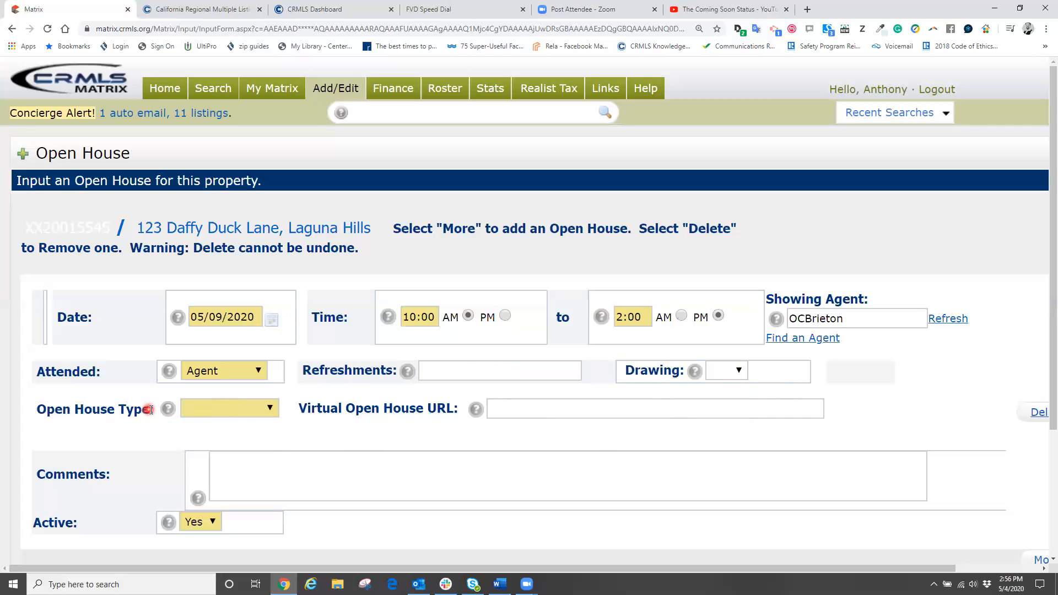
Set the open house type to Virtual Public and paste the meeting link with its embedded password as the Virtual Open House URL.
click(269, 408)
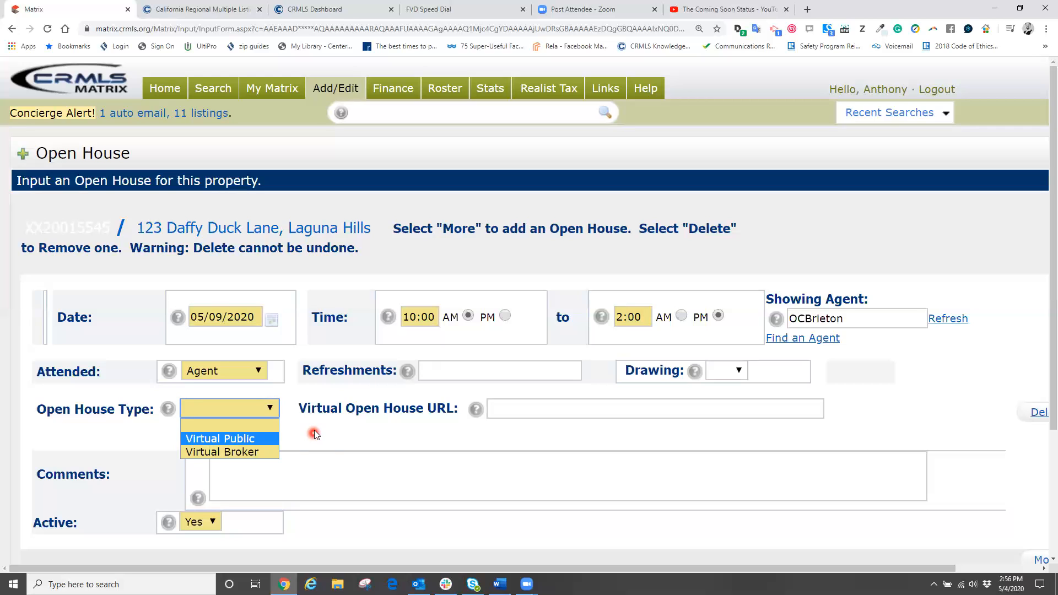
click(252, 443)
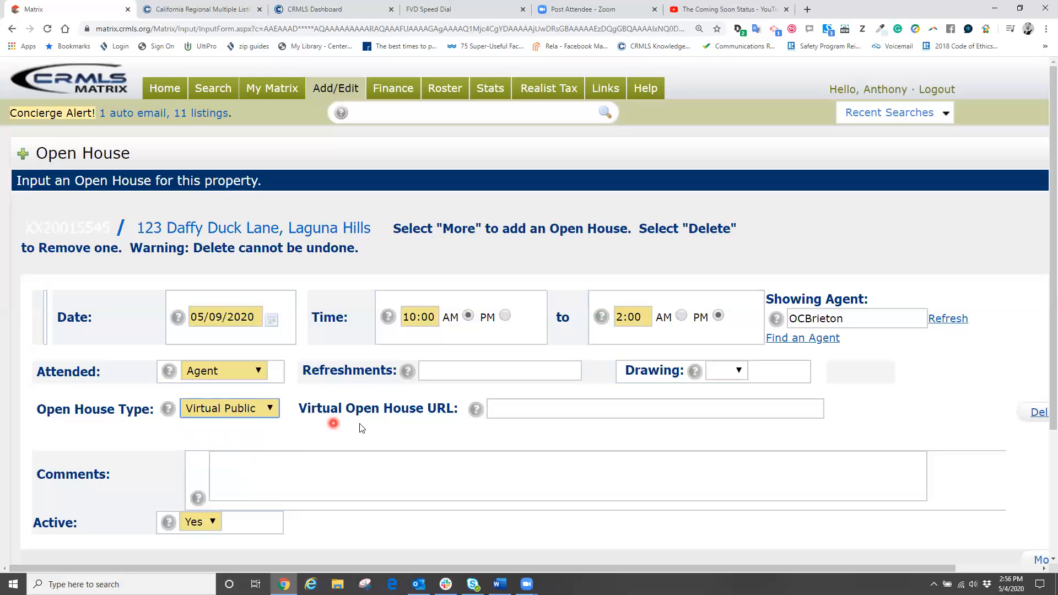
click(518, 412)
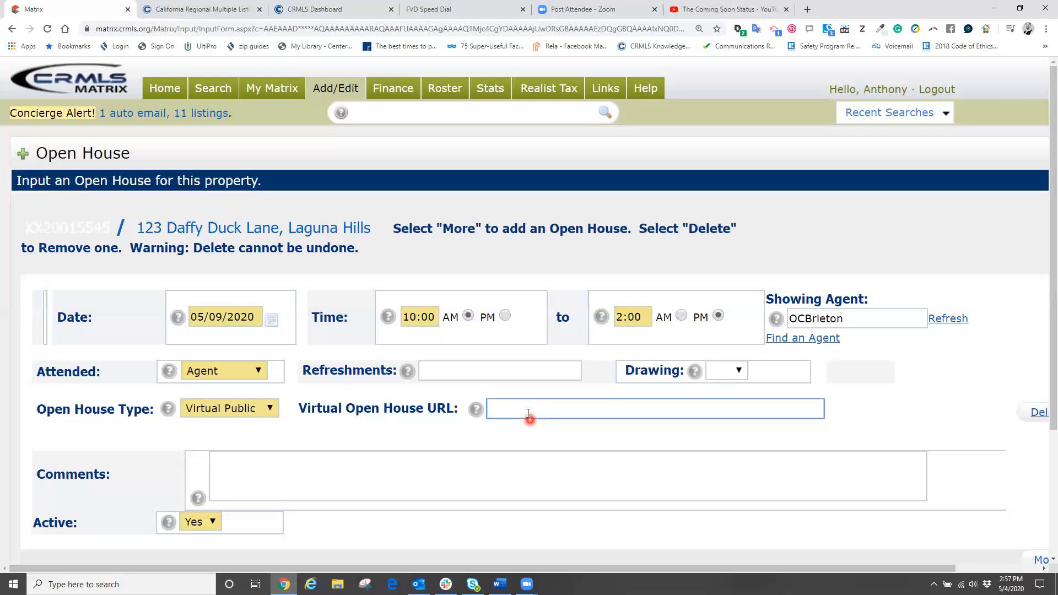
right_click(525, 411)
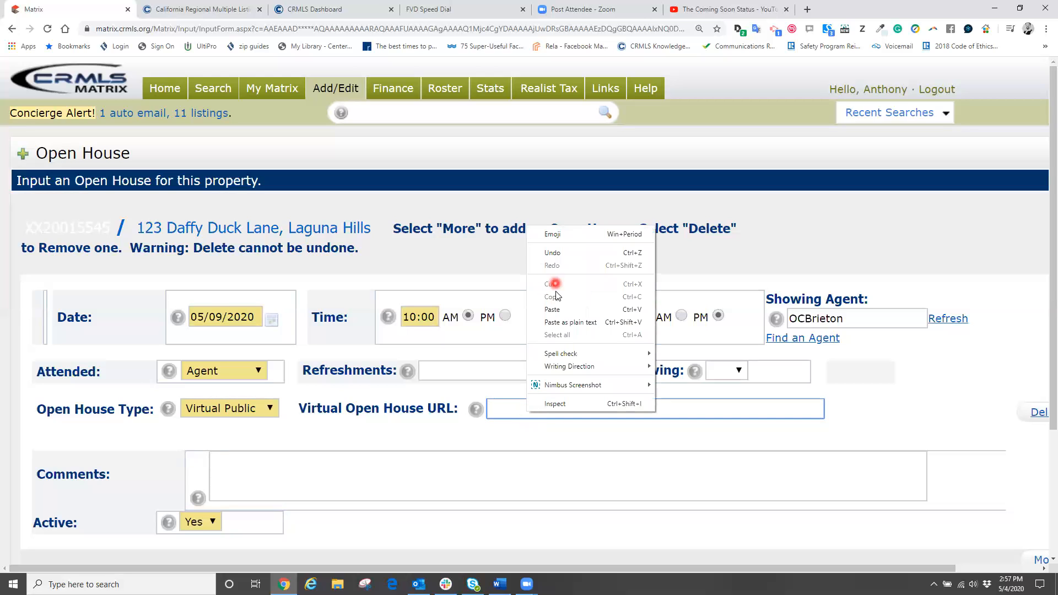
click(553, 310)
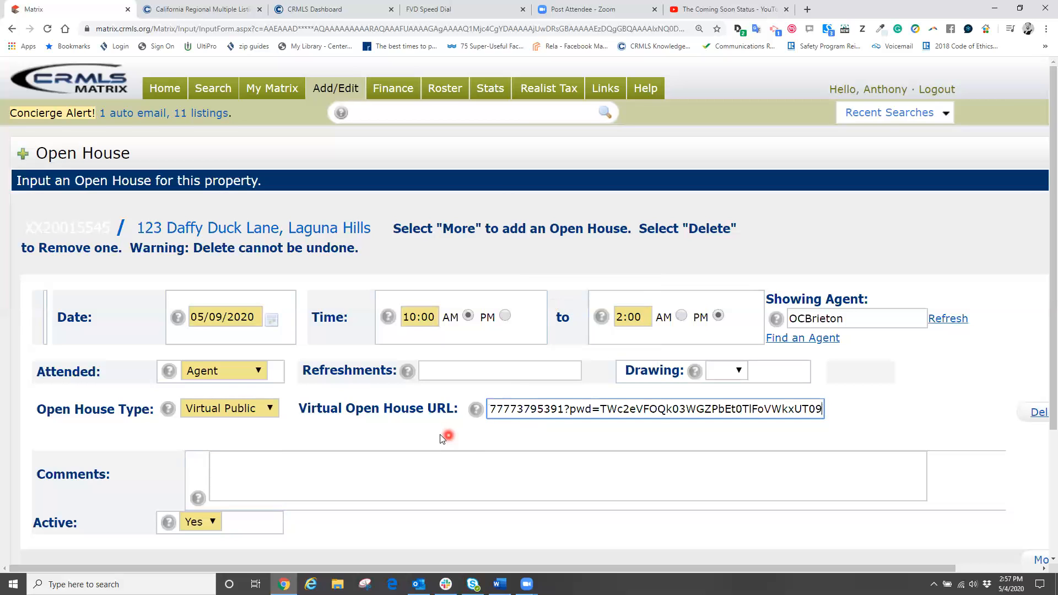
Submit the open house entry for the listing.
scroll(441, 433, down, 1)
scroll(445, 418, down, 1)
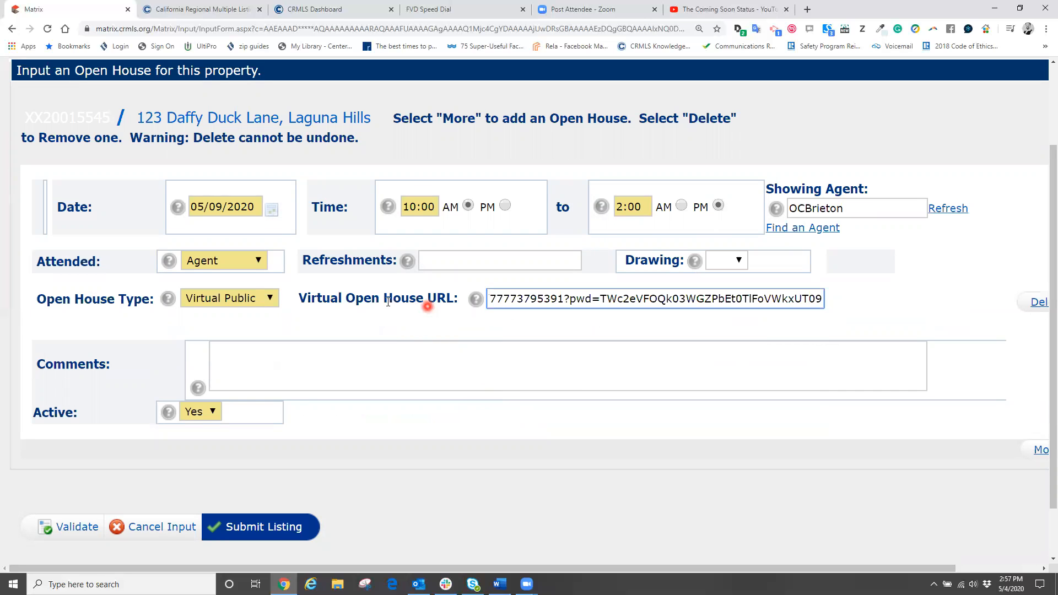
click(257, 528)
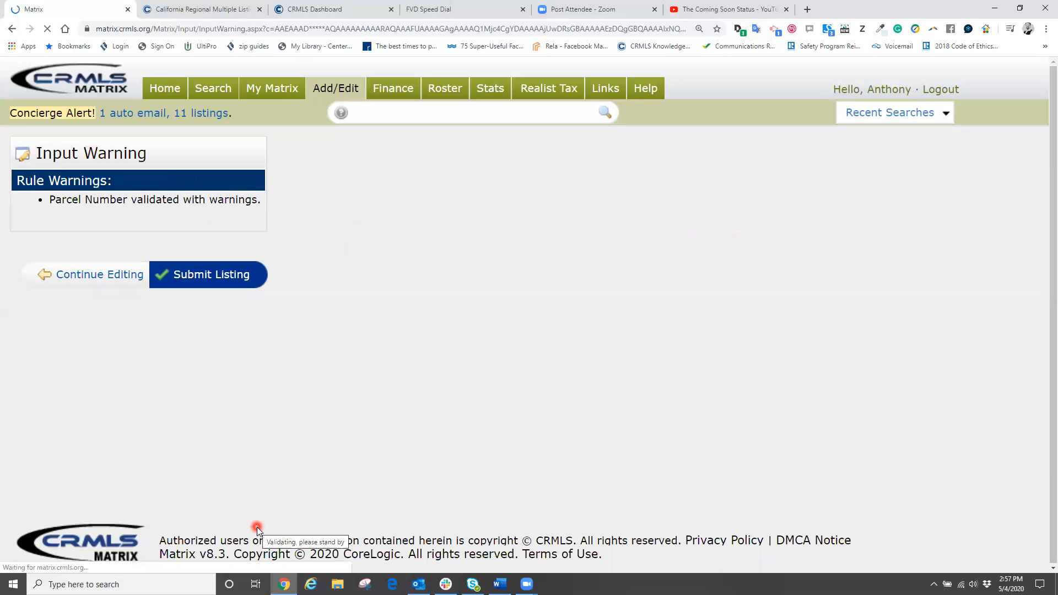